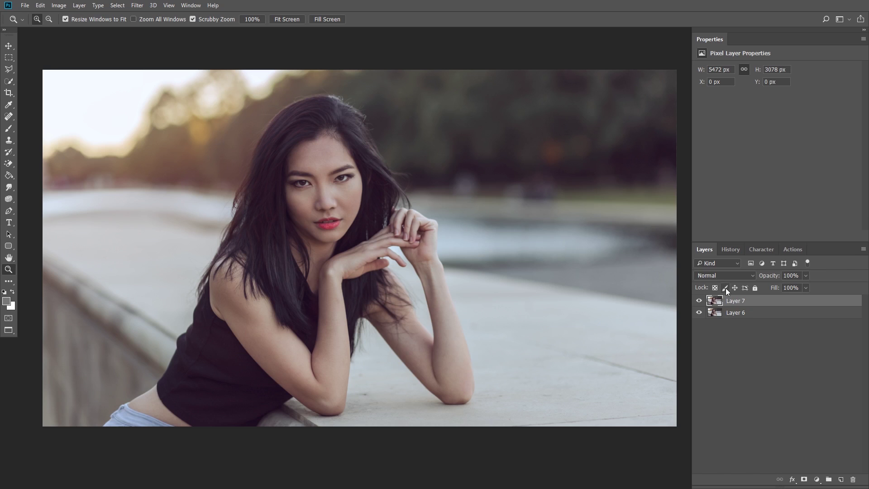
Compare with Layer 7 hidden, delete Layer 7, and flatten the image into one Background layer.
click(699, 302)
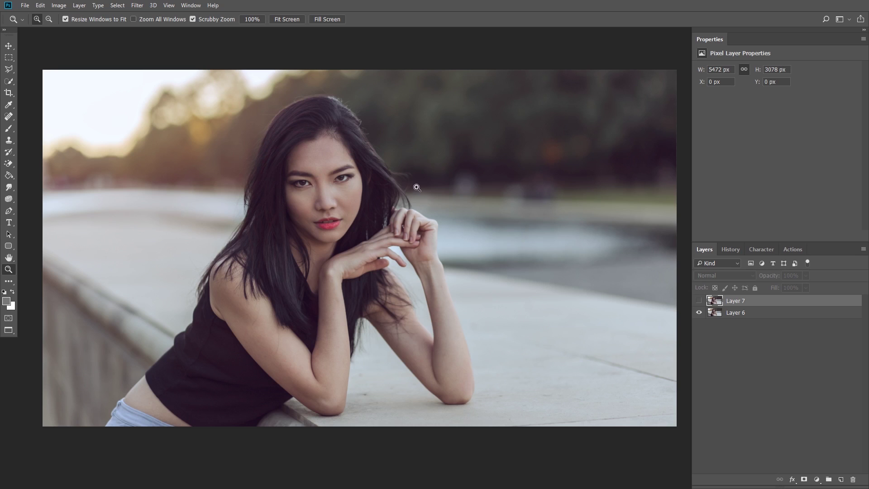
click(699, 301)
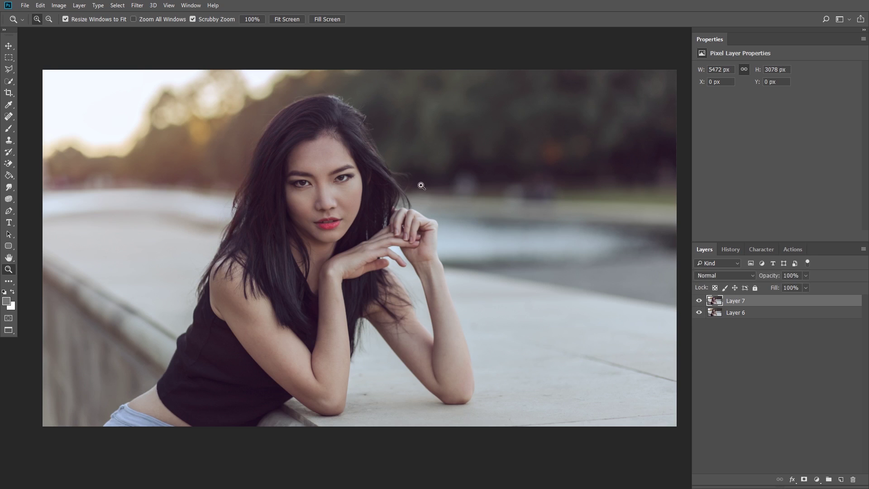
click(699, 301)
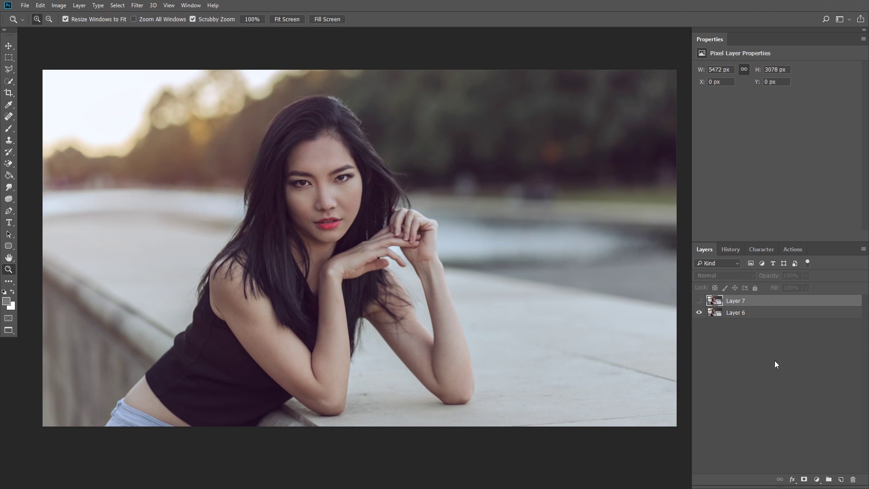
key(Delete)
right_click(759, 302)
click(700, 367)
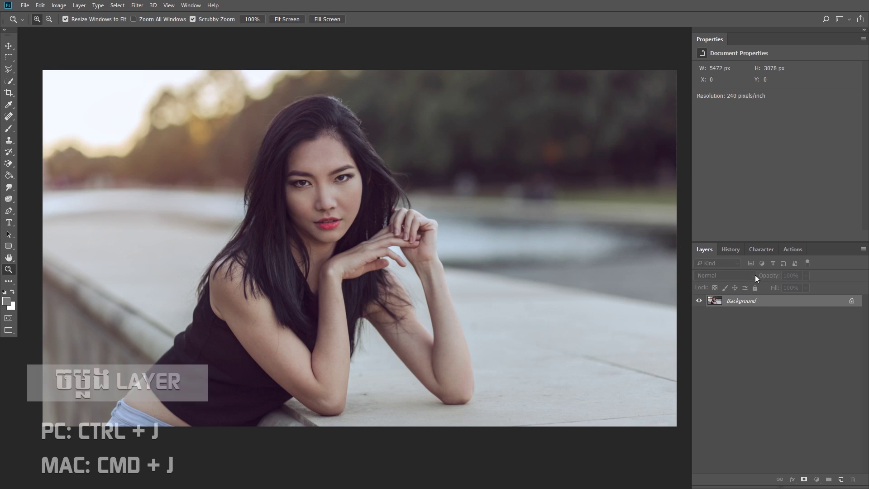
Duplicate the Background layer into Layer 1 with Ctrl+J.
key(ctrl+j)
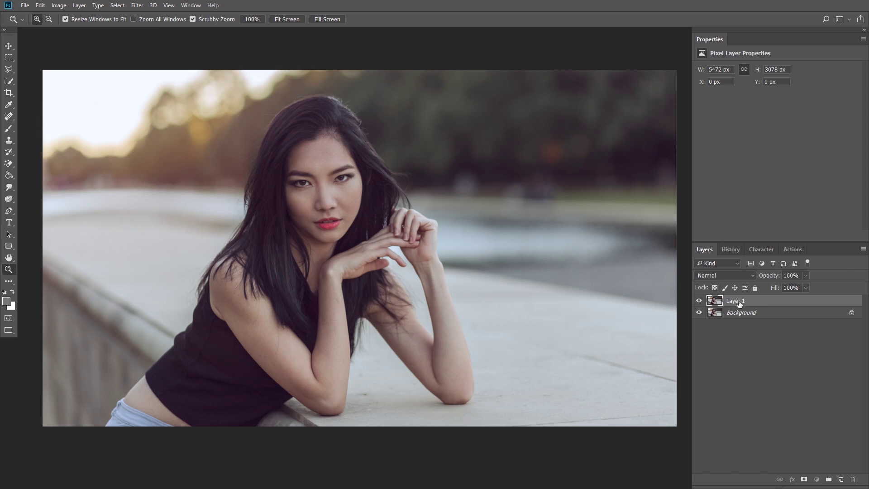
Open the Liquify filter on Layer 1 with Ctrl+Shift+X.
click(137, 6)
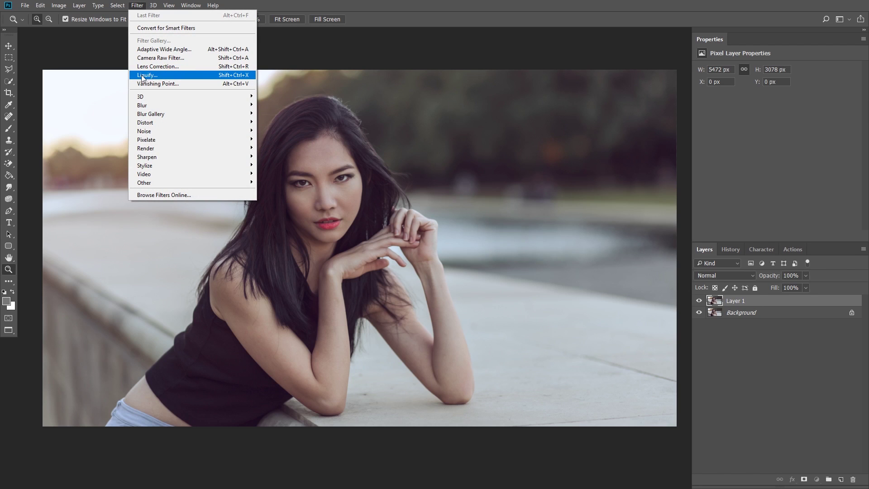
click(410, 7)
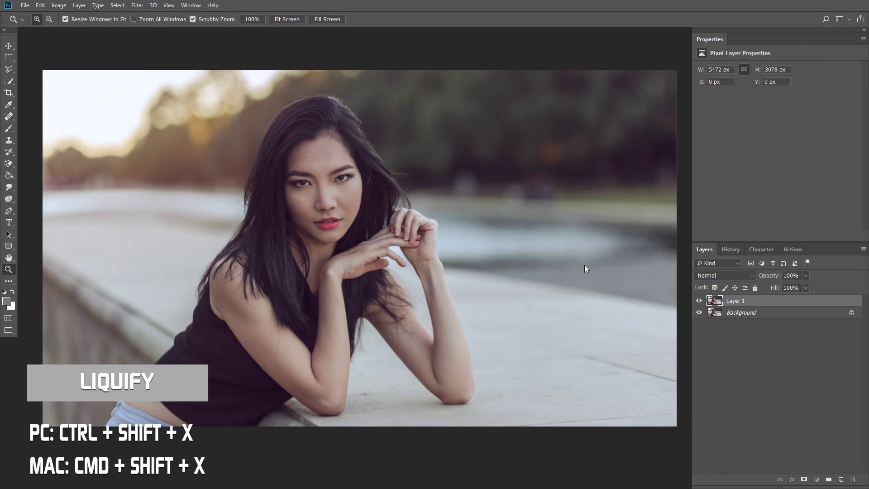
key(ctrl+shift+x)
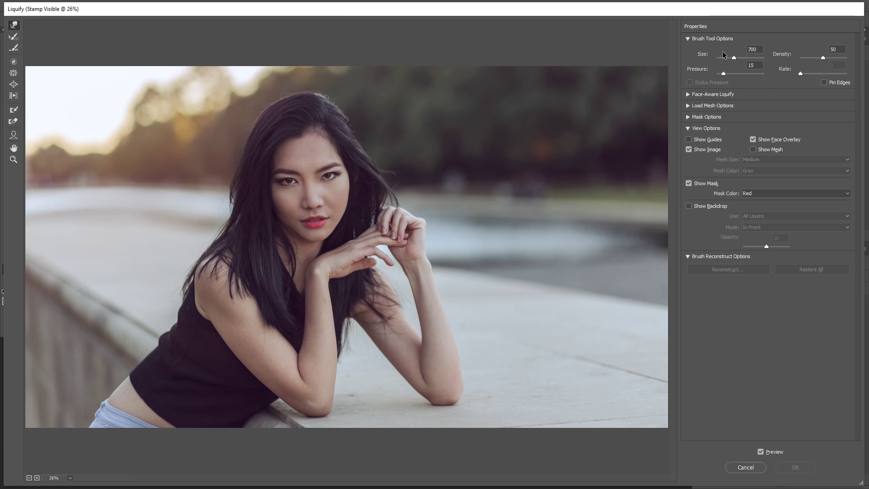
Set the Forward Warp brush to size 800 and density 100, then paint a test warp on the background.
key(bracketright)
key(bracketright)
key(bracketright)
key(bracketright)
key(bracketright)
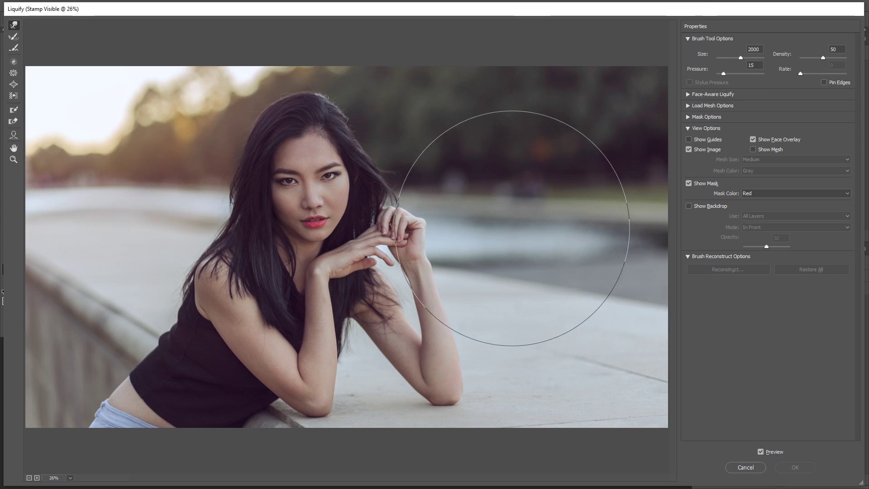
key(bracketleft)
key(bracketleft)
key(bracketleft)
key(bracketleft)
key(bracketleft)
key(bracketleft)
key(bracketleft)
key(bracketleft)
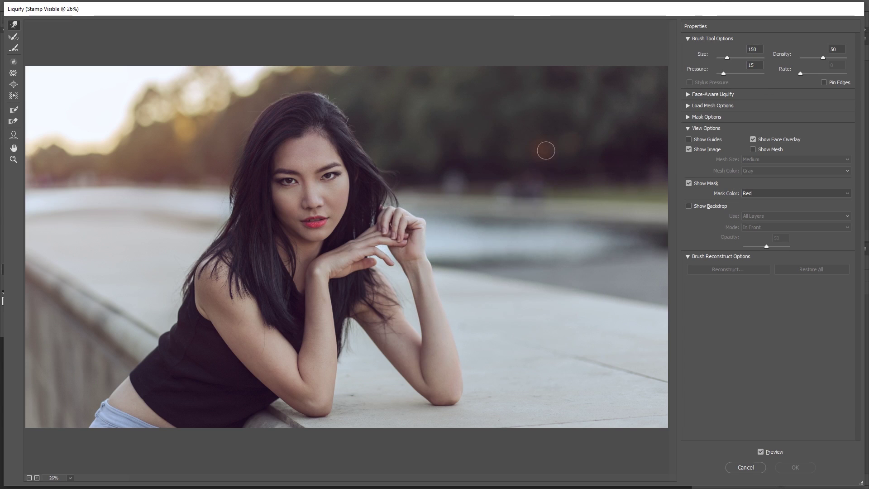
key(bracketright)
key(bracketright)
key(bracketright)
key(bracketright)
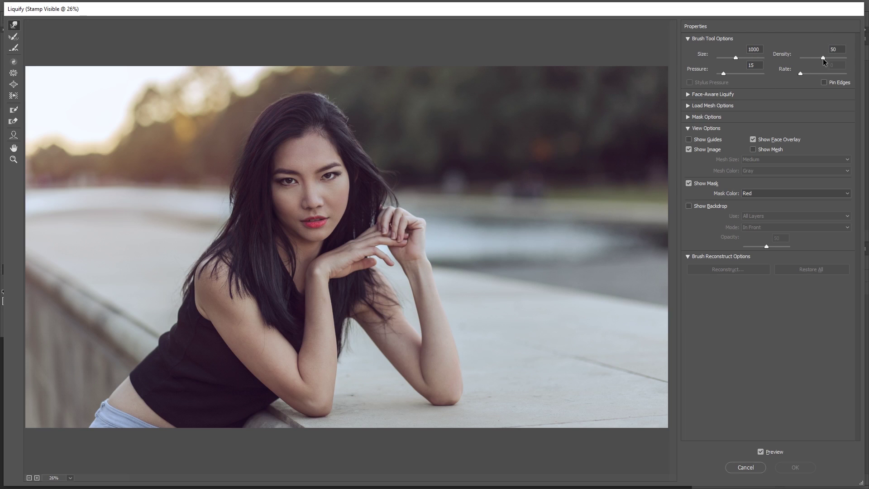
drag(824, 56, 857, 63)
key(bracketright)
key(bracketright)
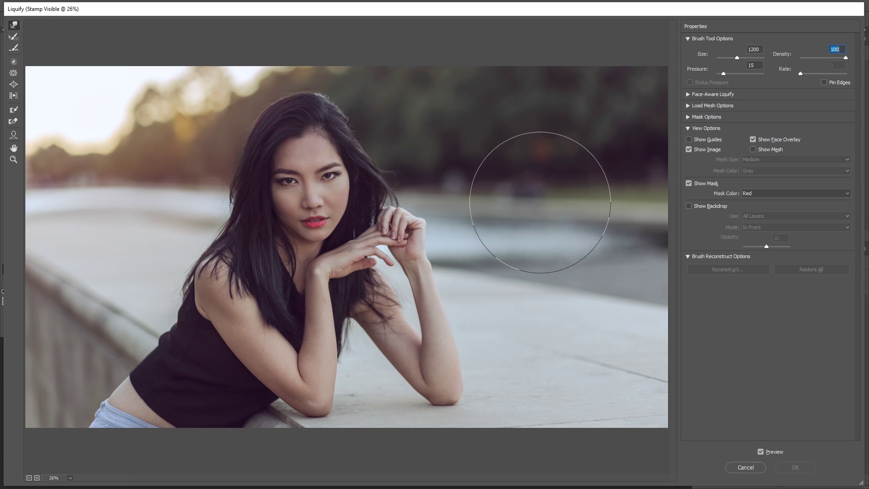
key(bracketleft)
key(bracketleft)
key(bracketleft)
key(bracketleft)
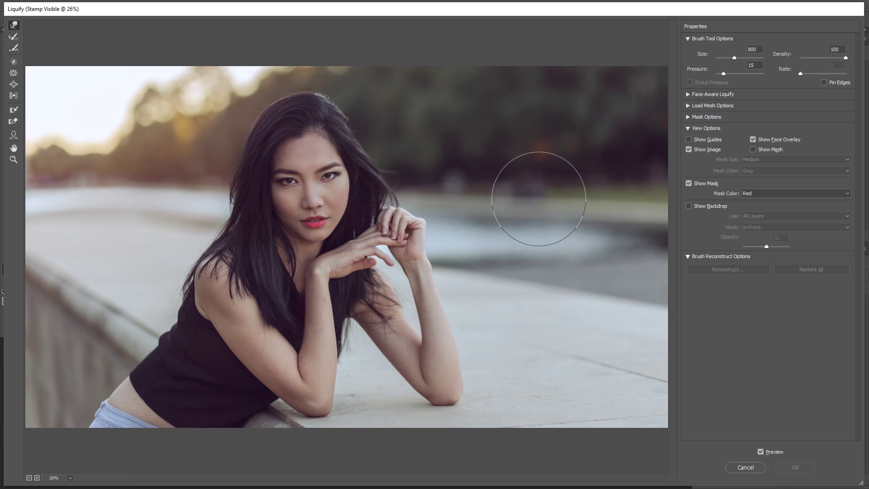
drag(540, 200, 539, 200)
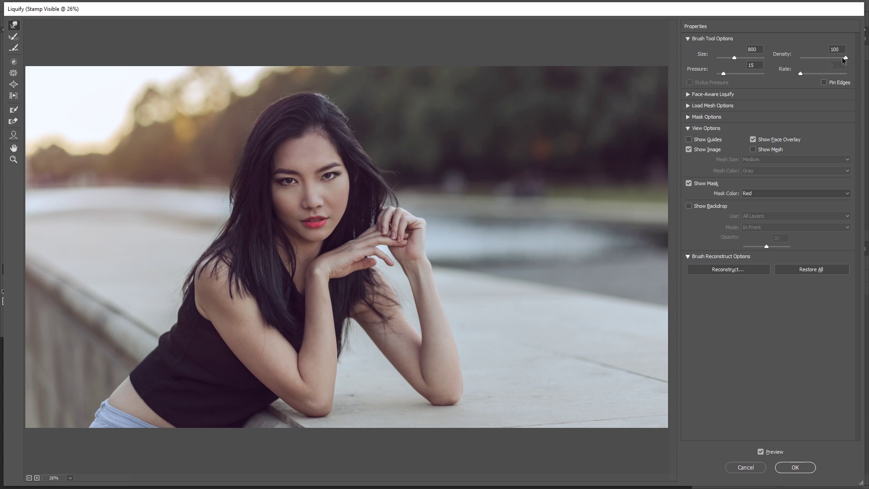
Set the brush density to 50 and clear all warps with Restore All.
drag(844, 58, 799, 63)
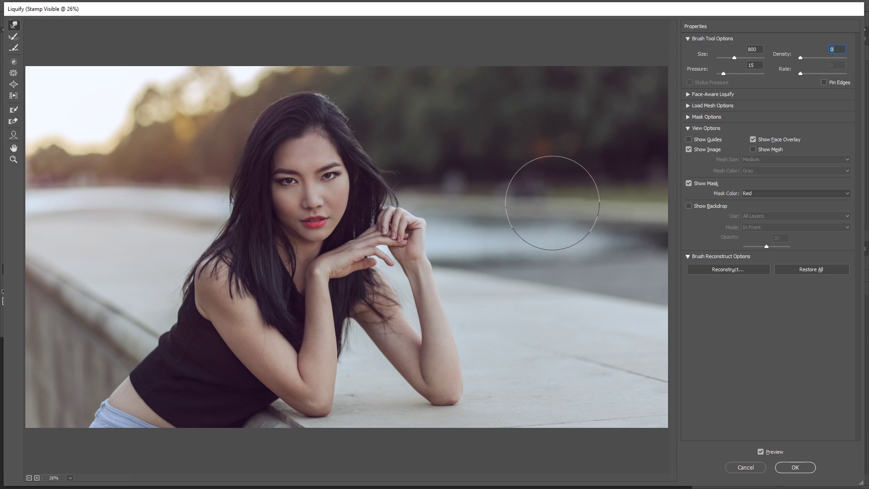
click(561, 198)
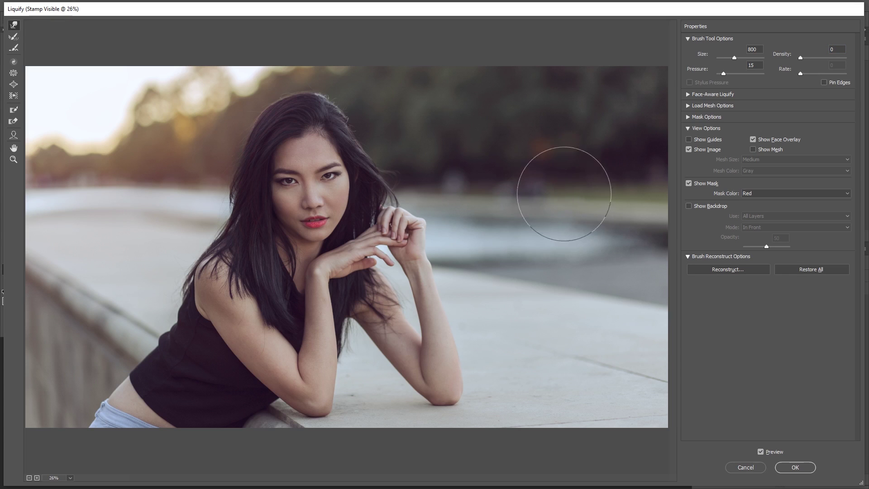
double_click(840, 49)
text(50)
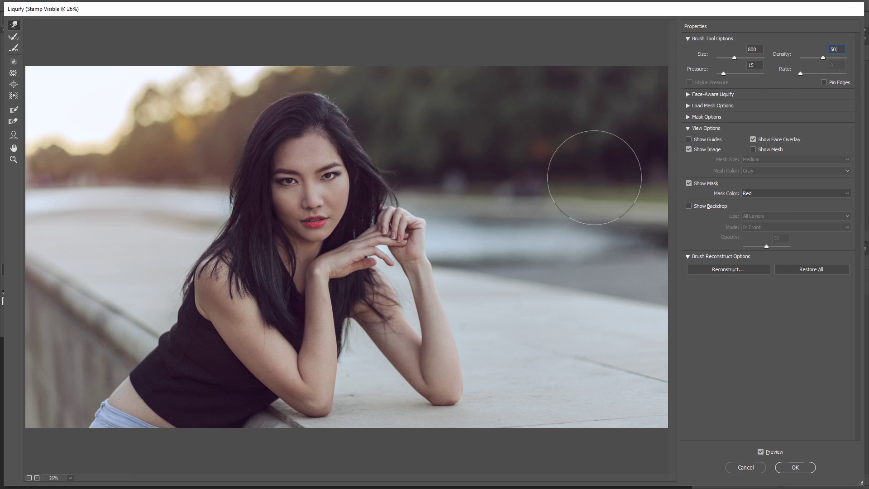
click(810, 273)
click(747, 67)
text(100)
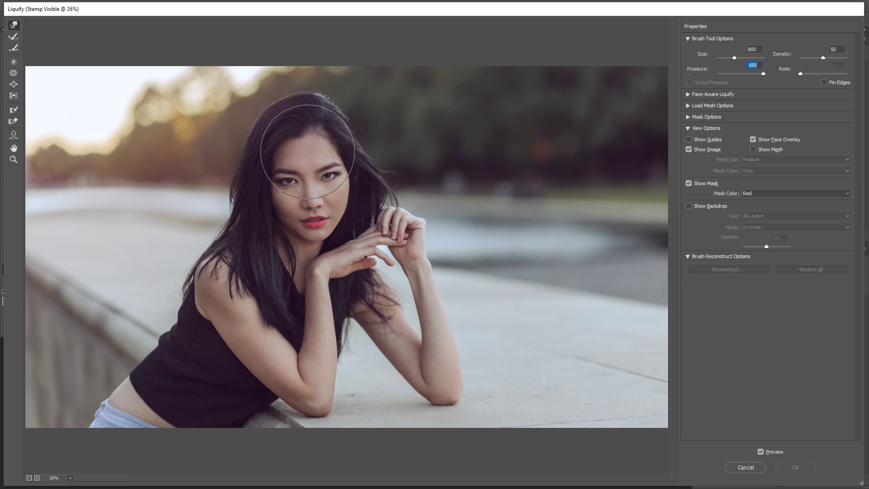
Test warps on the hair and waist, restore each, and set brush pressure to 15.
mouse_move(354, 142)
mouse_down()
mouse_move(373, 132)
mouse_move(365, 140)
mouse_up()
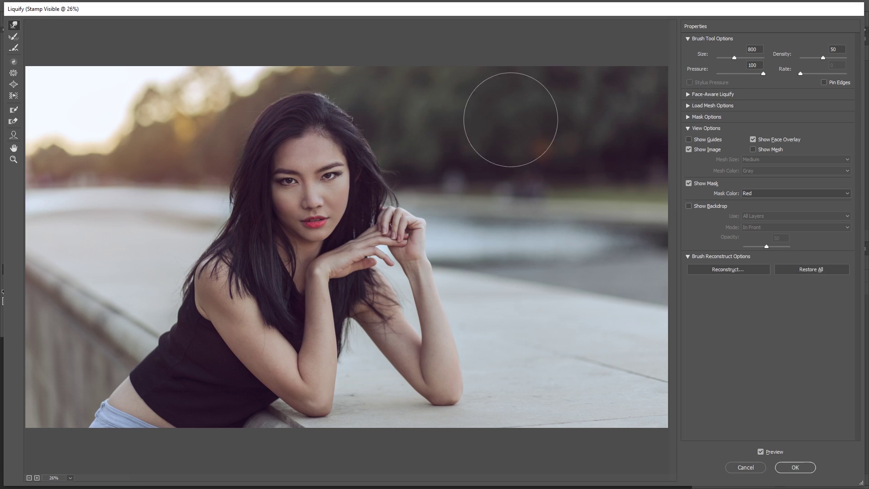
click(813, 269)
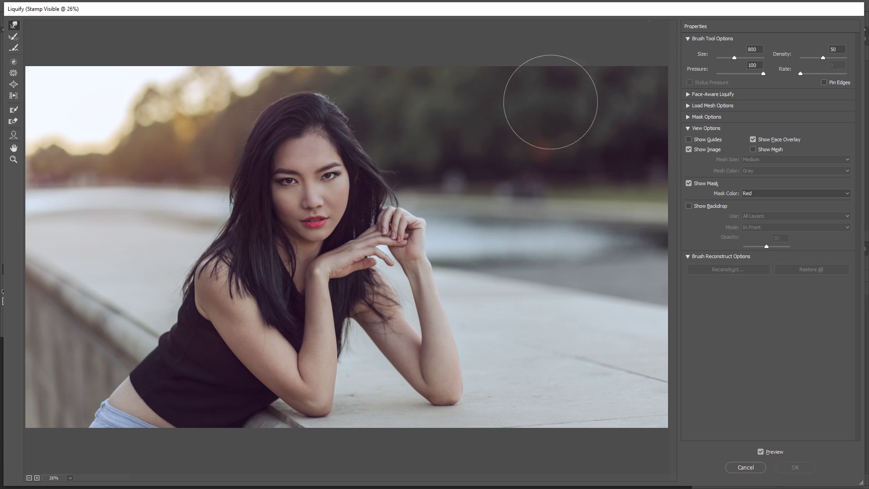
drag(763, 73, 726, 74)
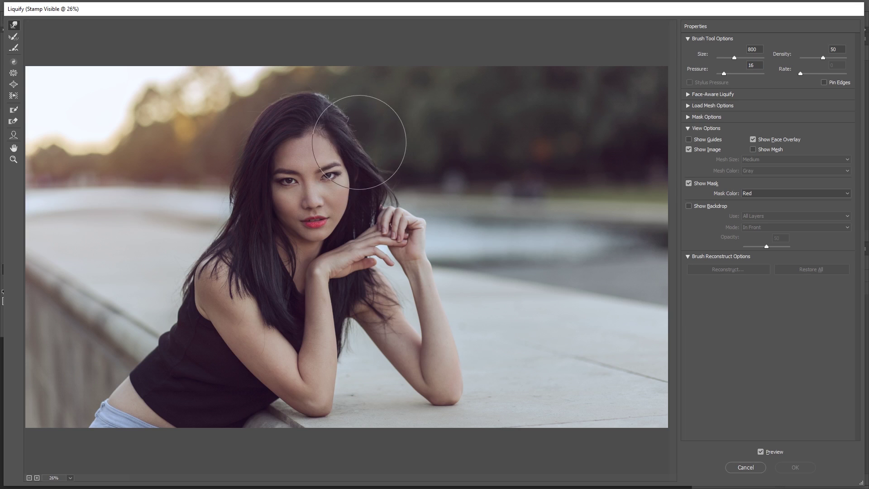
drag(113, 326, 170, 359)
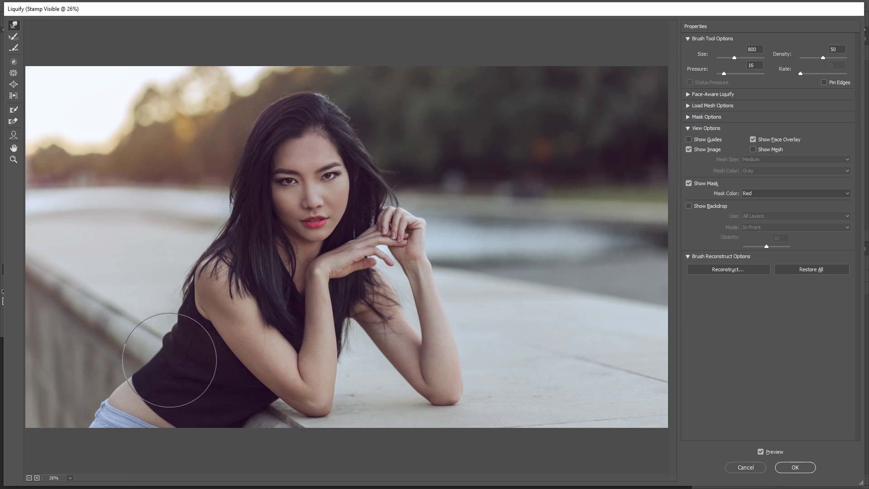
drag(116, 320, 162, 353)
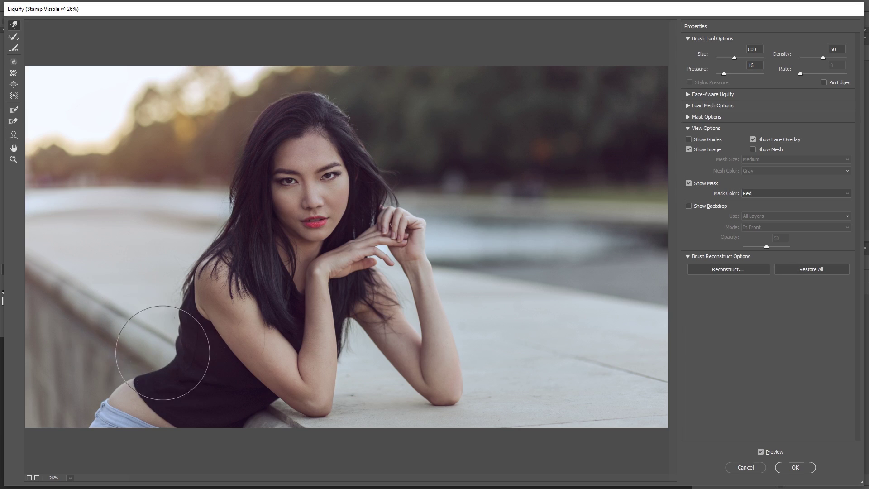
click(808, 268)
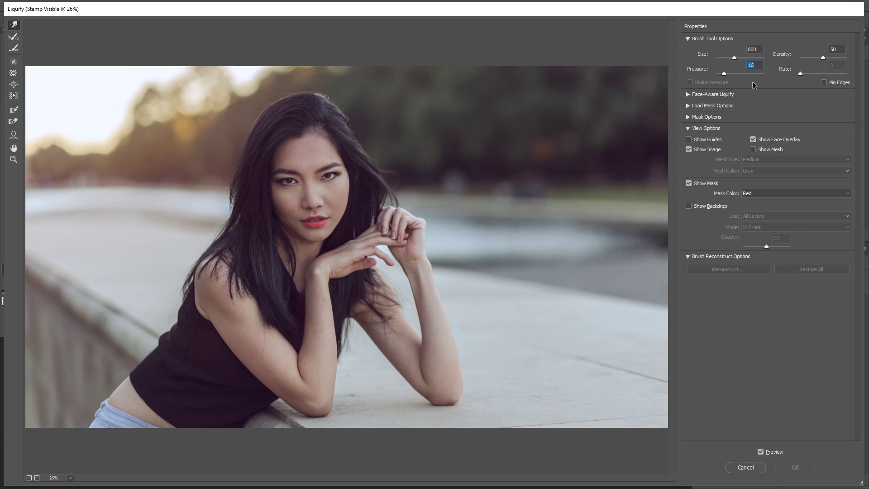
text(15)
key(Return)
Try a Face-Aware Mouth Width of 8, reset it to 0, and collapse the face settings.
click(688, 94)
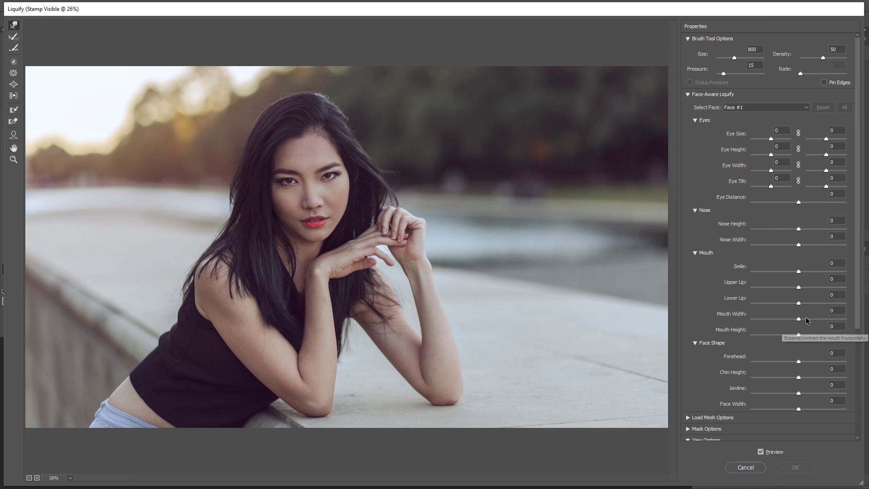
drag(798, 319, 805, 318)
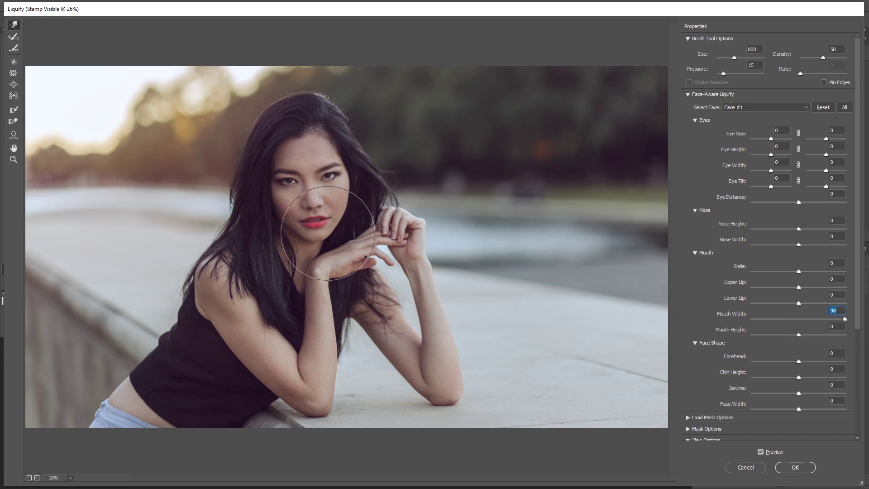
key(bracketleft)
key(bracketleft)
key(bracketleft)
key(bracketleft)
key(Tab)
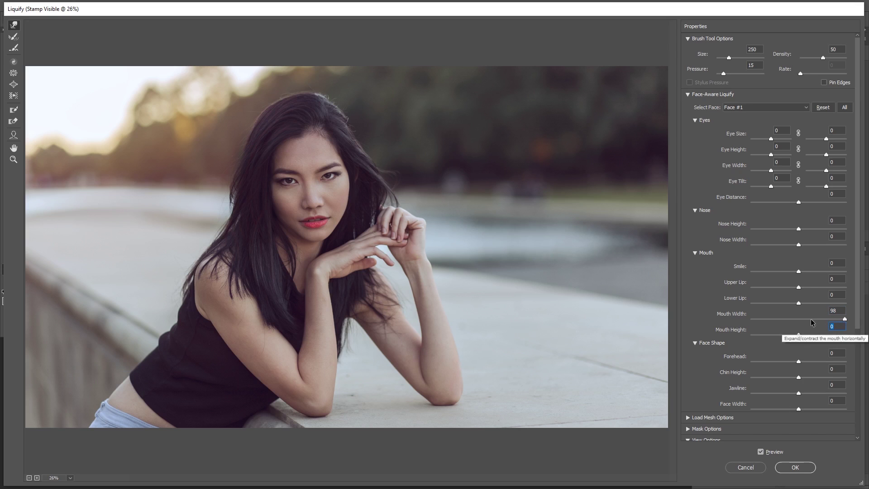
drag(844, 319, 801, 321)
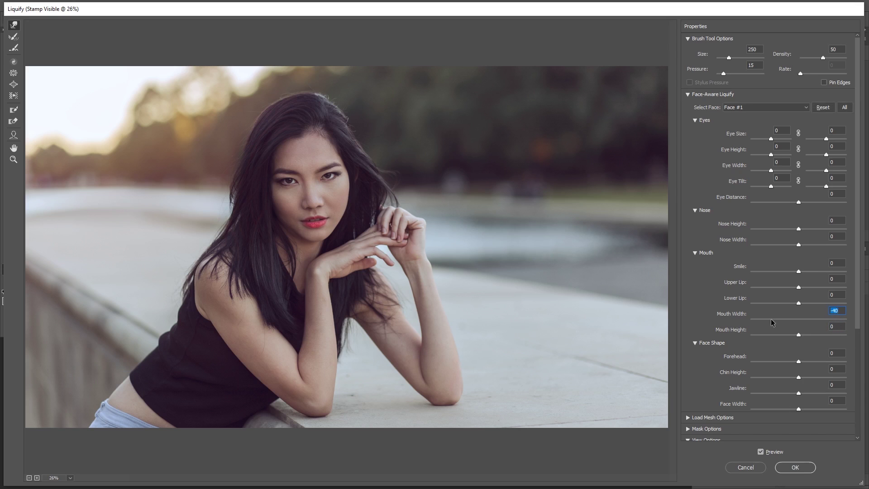
drag(795, 299, 798, 301)
click(687, 95)
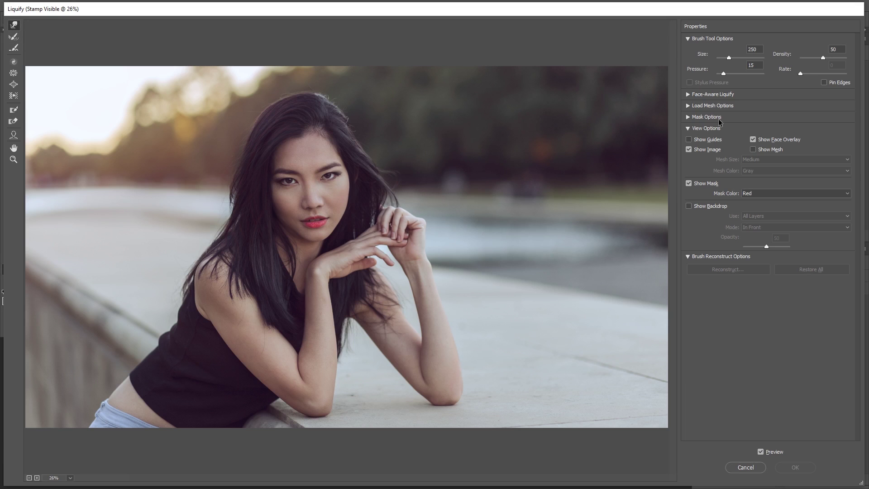
Enlarge the Liquify brush size from 250 to 300.
key(bracketright)
Test a warp on the hair, undo it, then paint a freeze mask over the face.
click(14, 111)
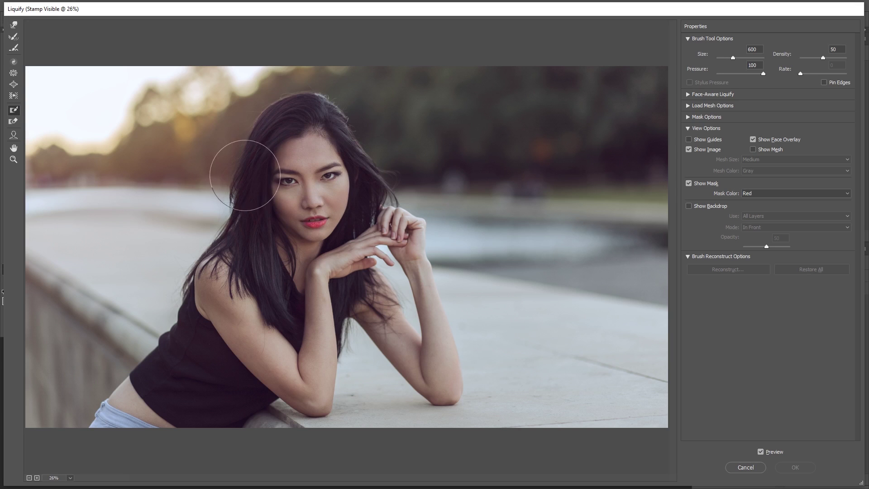
key(w)
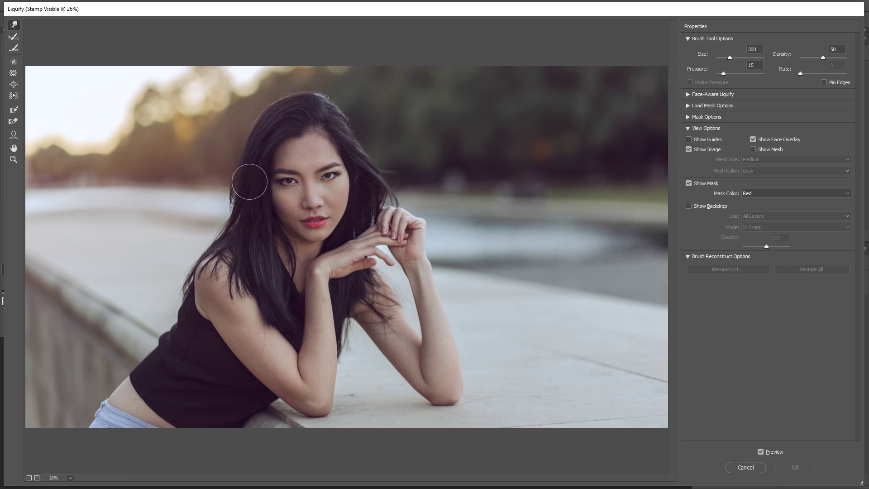
key(bracketright)
key(bracketright)
key(bracketright)
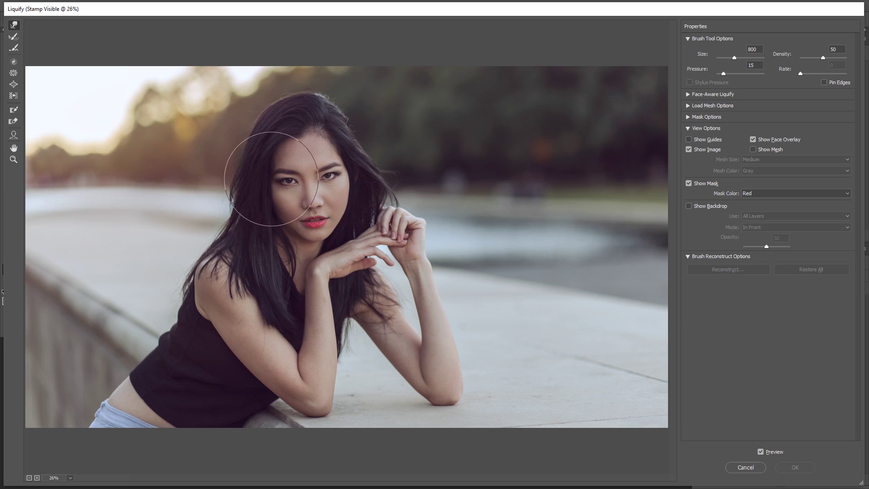
key(bracketleft)
drag(209, 163, 294, 183)
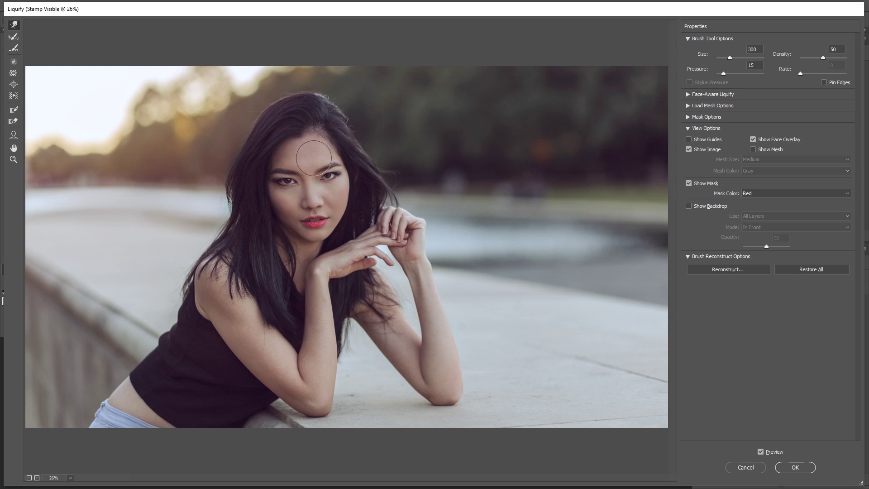
key(ctrl+alt+z)
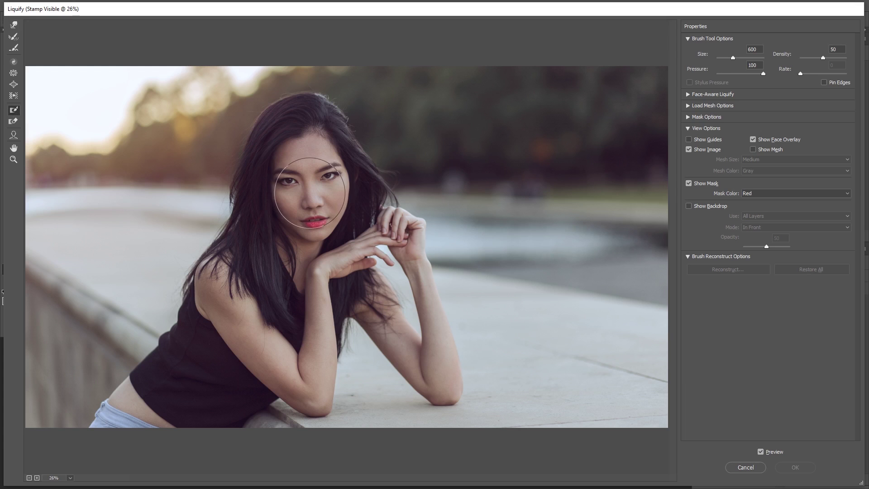
drag(284, 175, 322, 167)
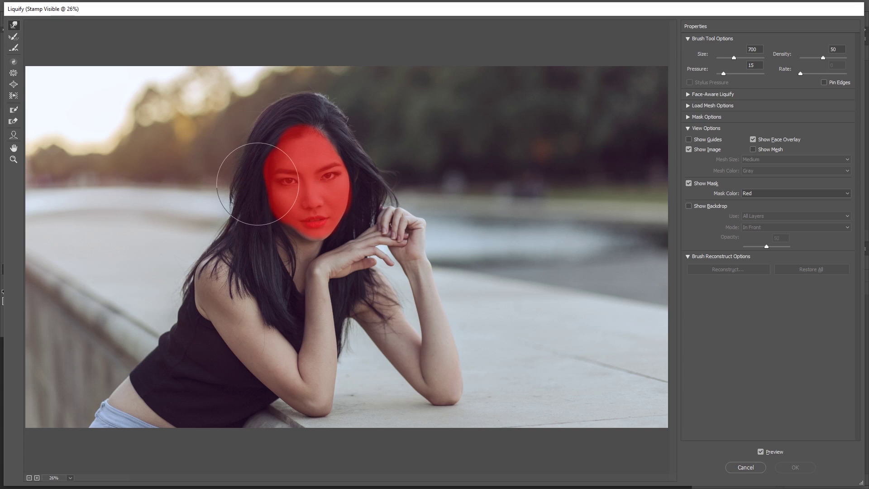
Test a warp near the top of the head, thaw the face mask, then undo.
drag(221, 179, 229, 138)
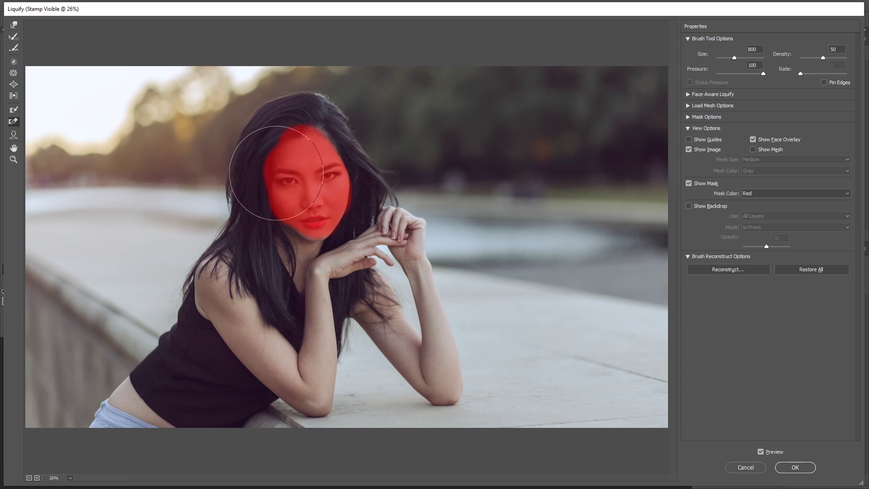
drag(314, 171, 344, 213)
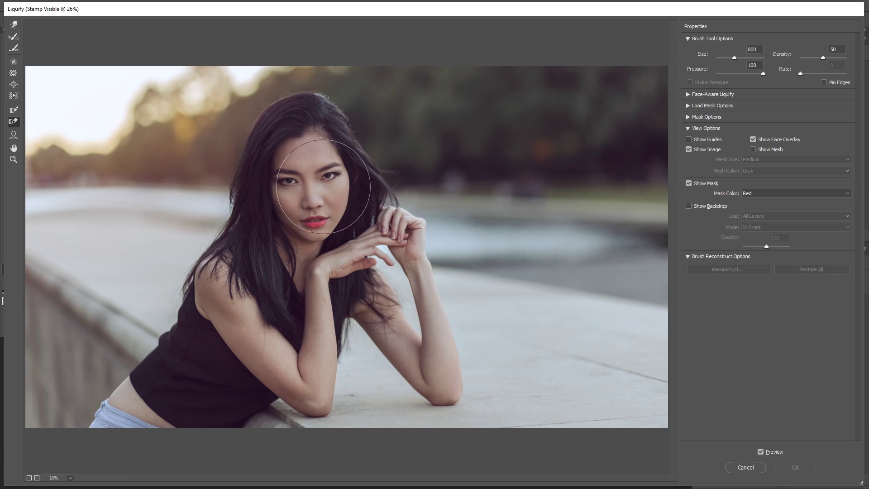
key(ctrl+space)
key(ctrl+space)
Repaint the freeze mask on the face, thaw it off again, and return to Forward Warp.
click(14, 110)
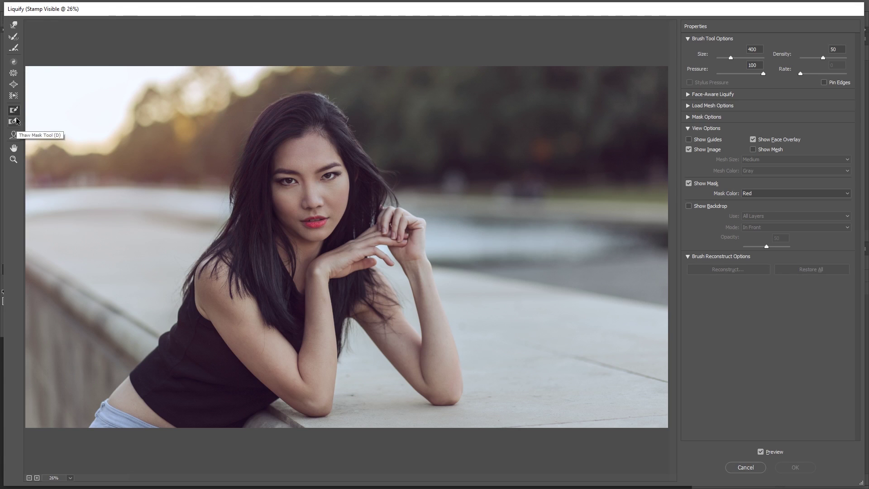
drag(312, 145, 320, 173)
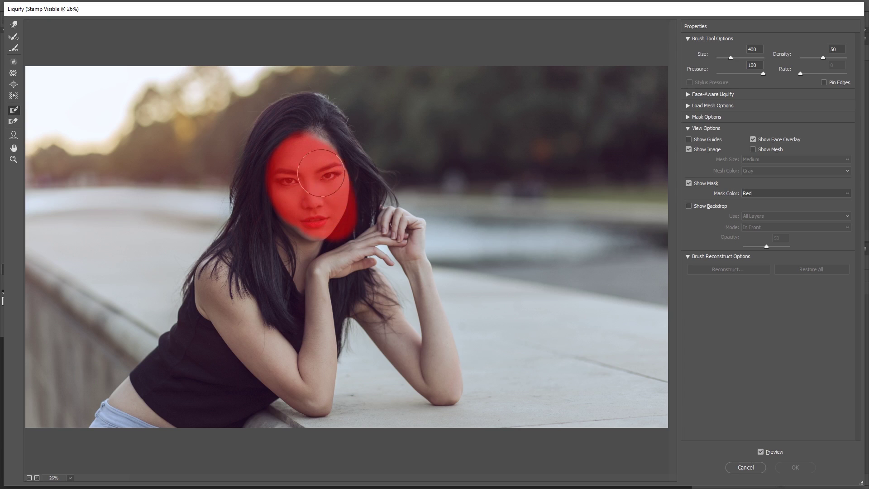
click(14, 122)
mouse_move(326, 158)
mouse_down()
mouse_move(299, 161)
mouse_move(317, 206)
mouse_up()
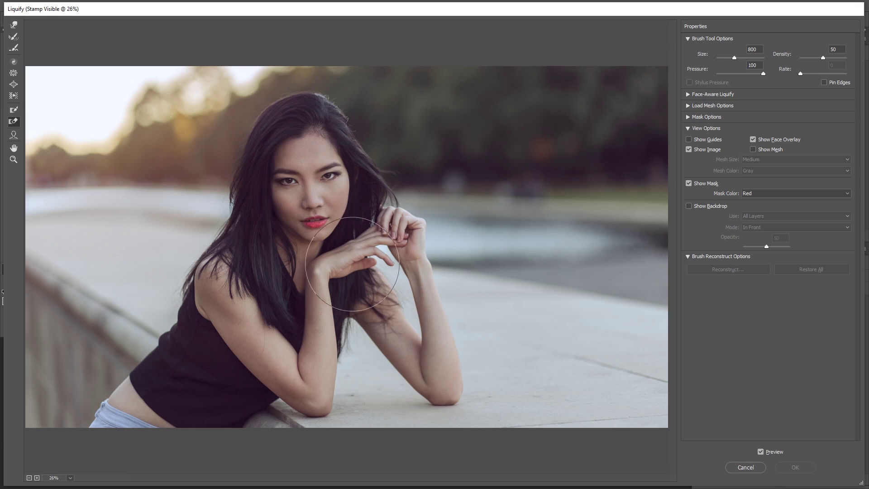
key(w)
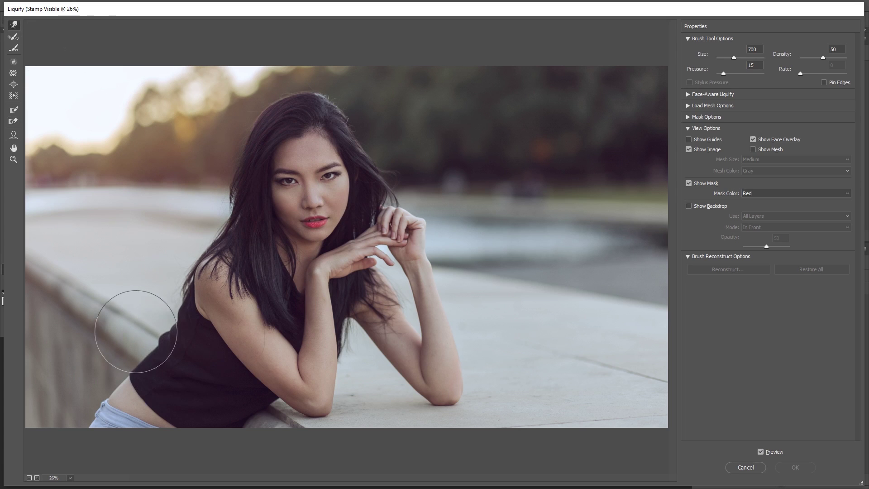
Zoom in on the black tank top's edge along her back, then back out.
key(z)
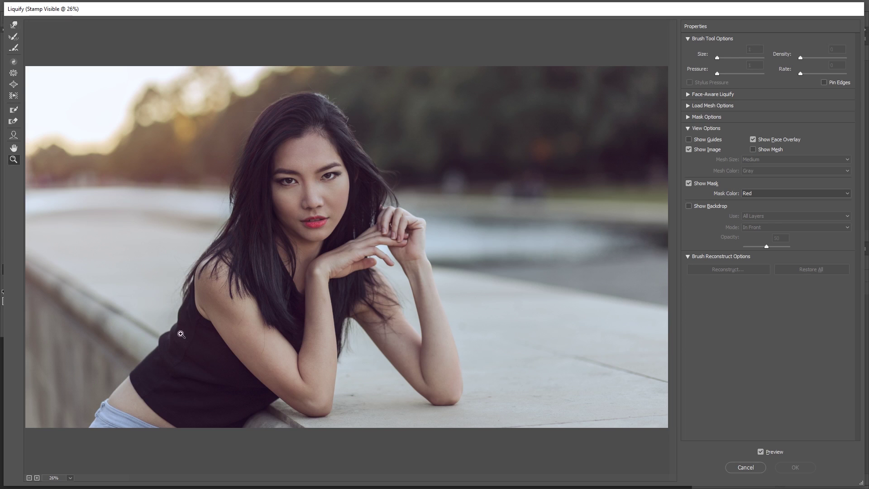
mouse_move(227, 370)
mouse_down()
mouse_move(262, 349)
mouse_move(262, 305)
mouse_move(235, 244)
mouse_up()
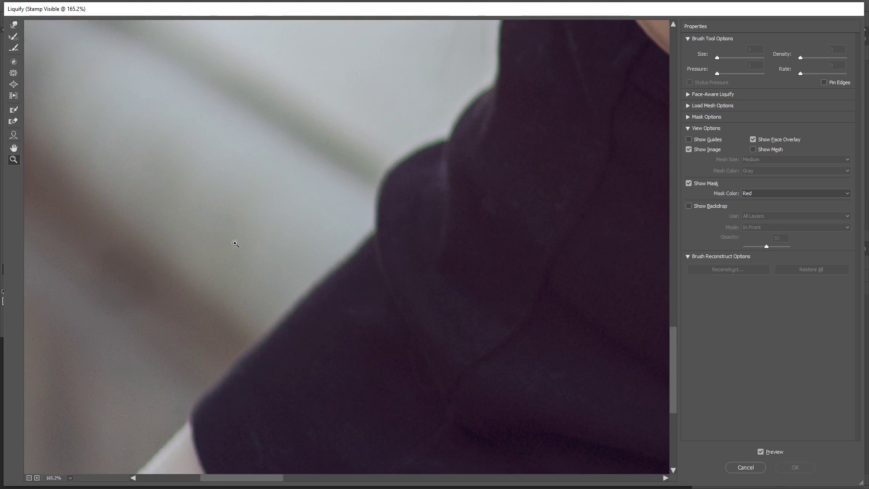
click(29, 477)
Nudge the tank-top edge inward with a smaller Forward Warp brush, then zoom out to the whole photo.
key(w)
key(bracketleft)
key(bracketleft)
key(bracketleft)
key(bracketleft)
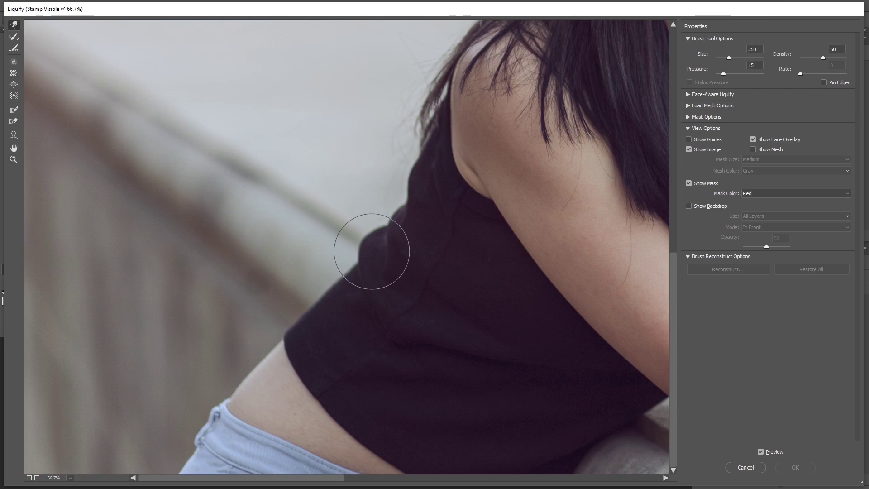
key(bracketleft)
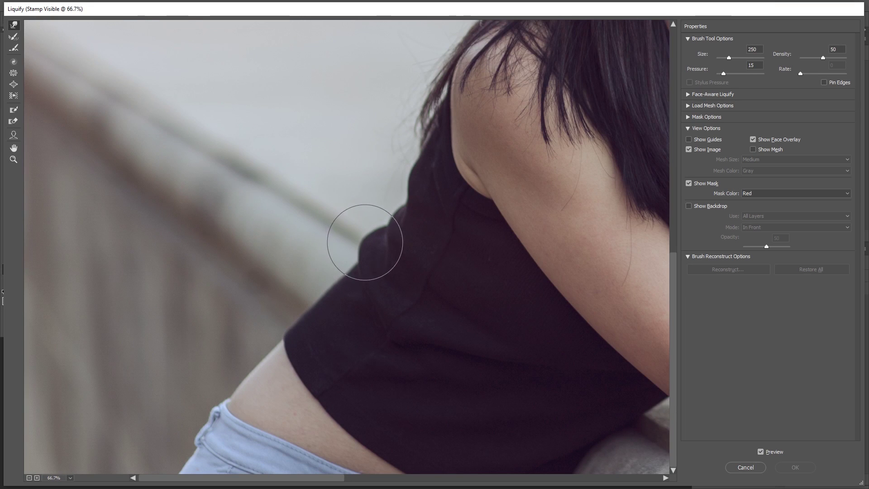
drag(360, 238, 365, 244)
key(bracketright)
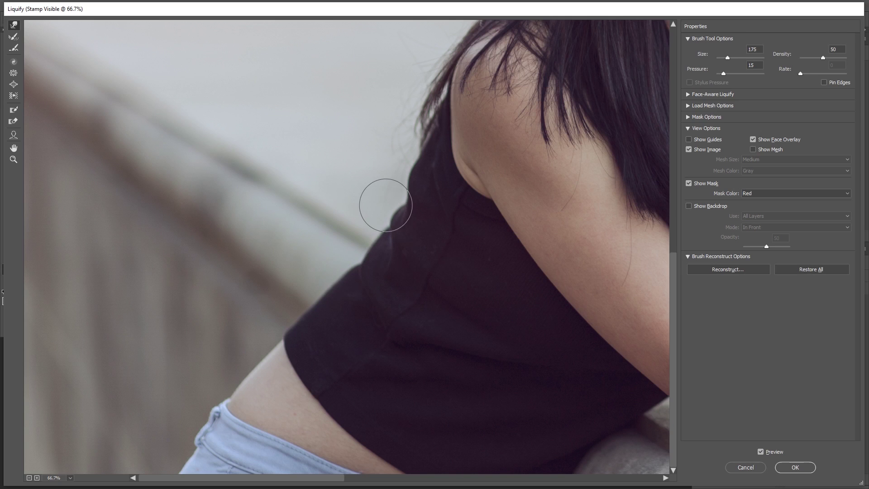
click(29, 478)
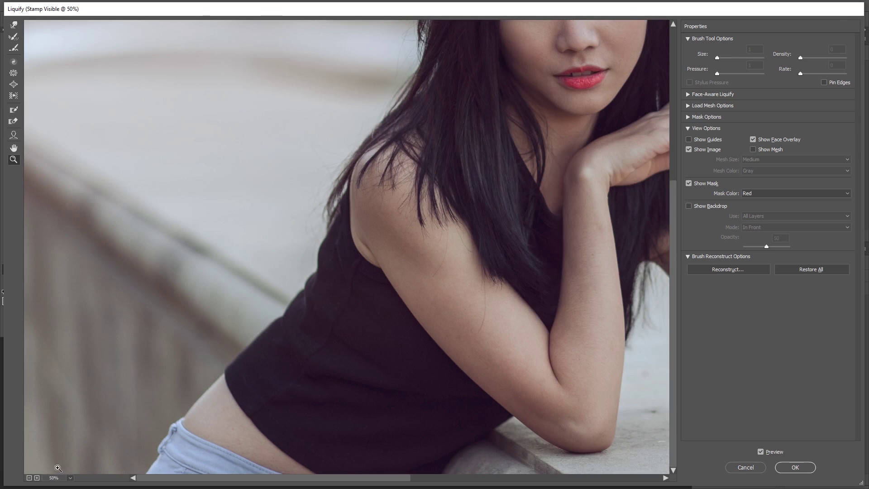
click(29, 478)
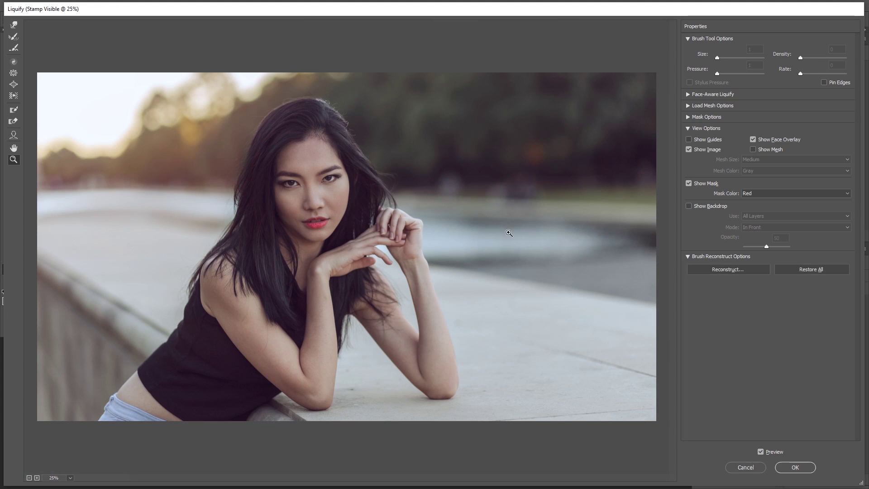
Push the tank-top edge along her back with an 800-size warp brush.
key(bracketright)
key(bracketright)
key(bracketright)
key(bracketright)
key(bracketright)
key(bracketright)
key(bracketright)
key(bracketright)
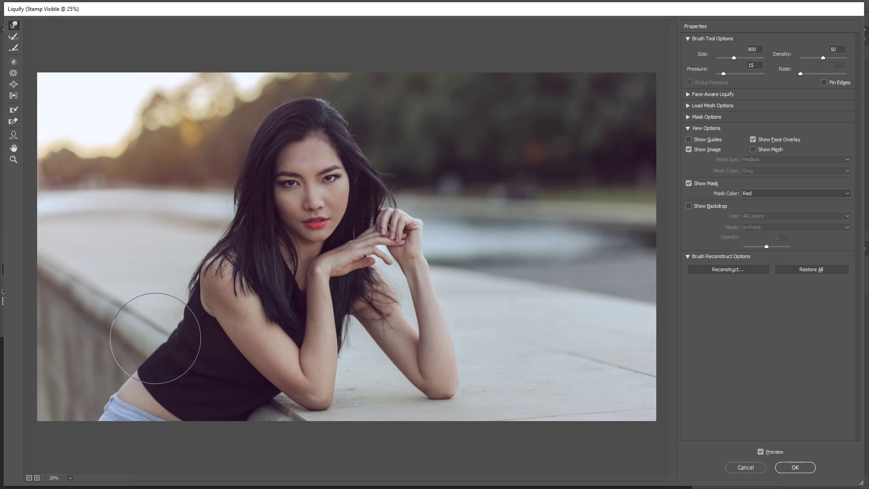
mouse_move(161, 320)
mouse_down()
mouse_move(168, 311)
mouse_move(137, 371)
mouse_move(113, 368)
mouse_move(190, 359)
mouse_move(159, 333)
mouse_up()
key(bracketleft)
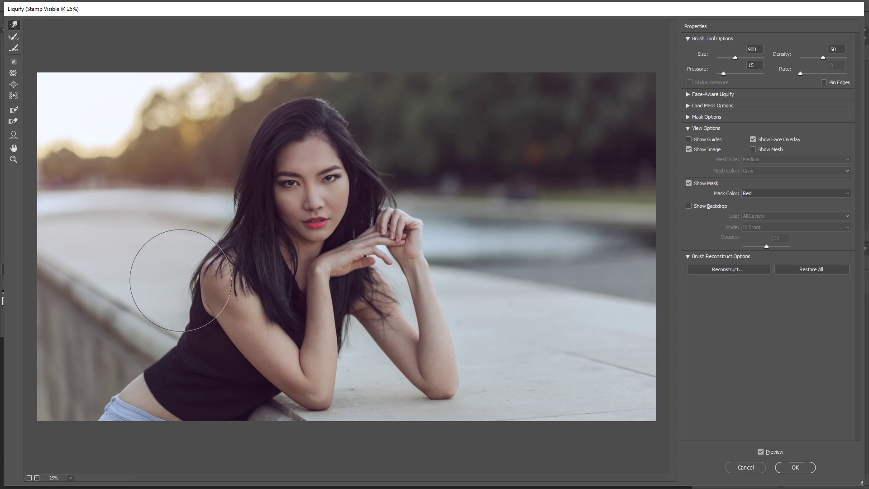
Use Restore All to return the portrait to its original, unwarped state, and shrink the brush.
key(bracketright)
key(bracketright)
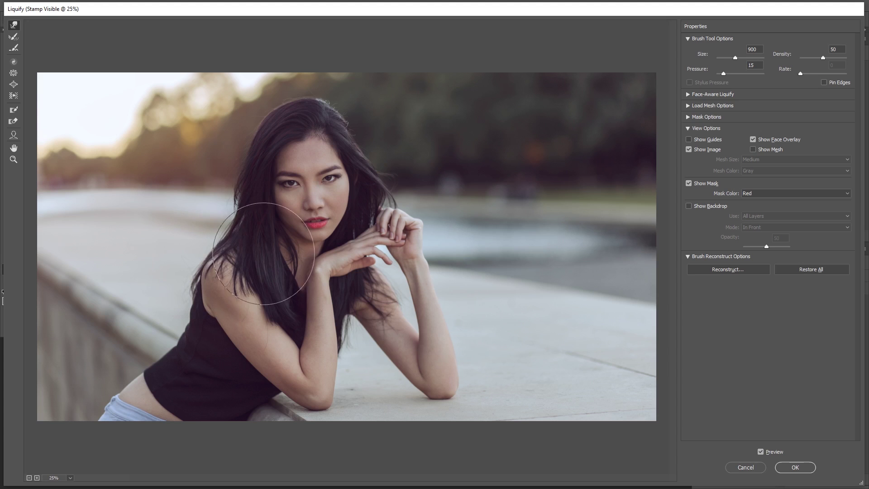
click(810, 270)
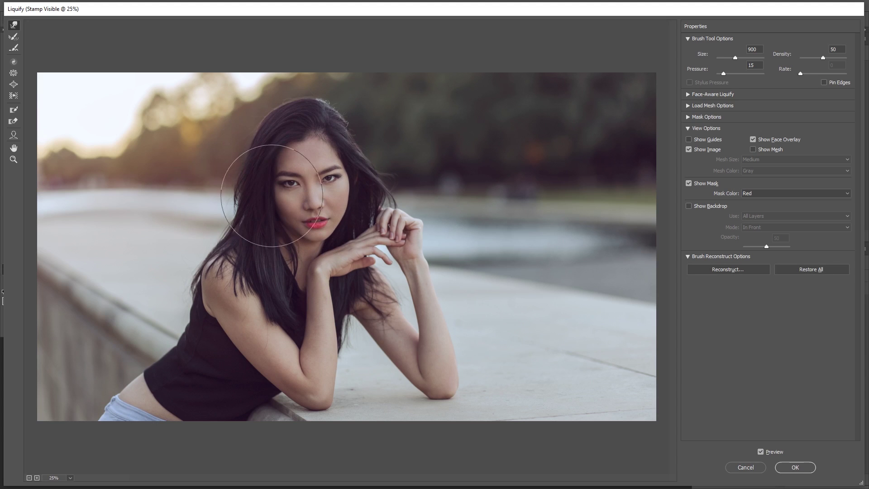
key(bracketleft)
key(bracketleft)
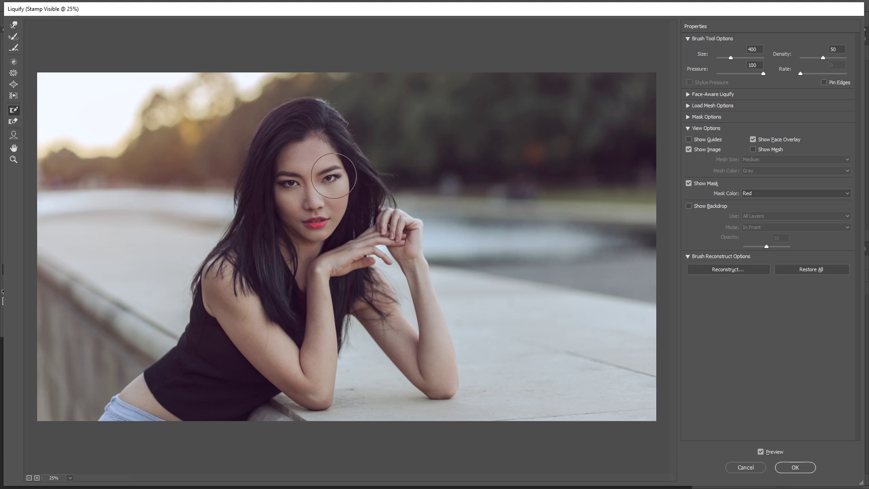
drag(296, 166, 318, 161)
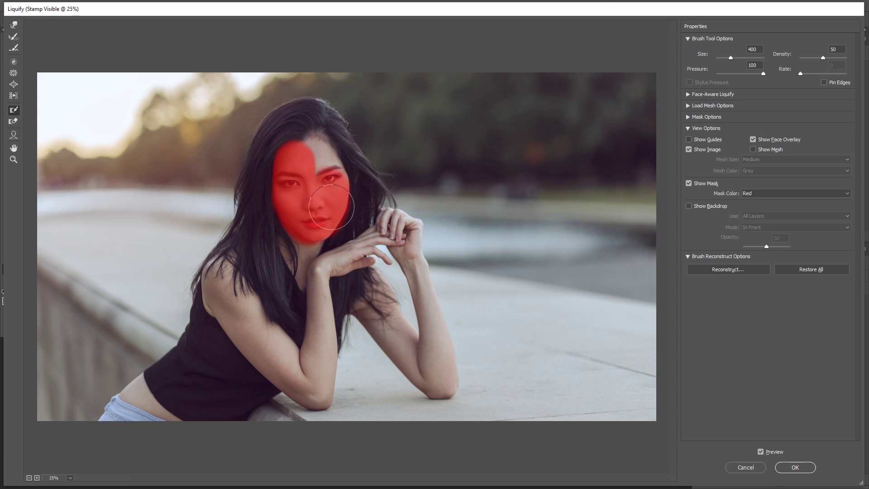
key(w)
key(bracketright)
key(bracketright)
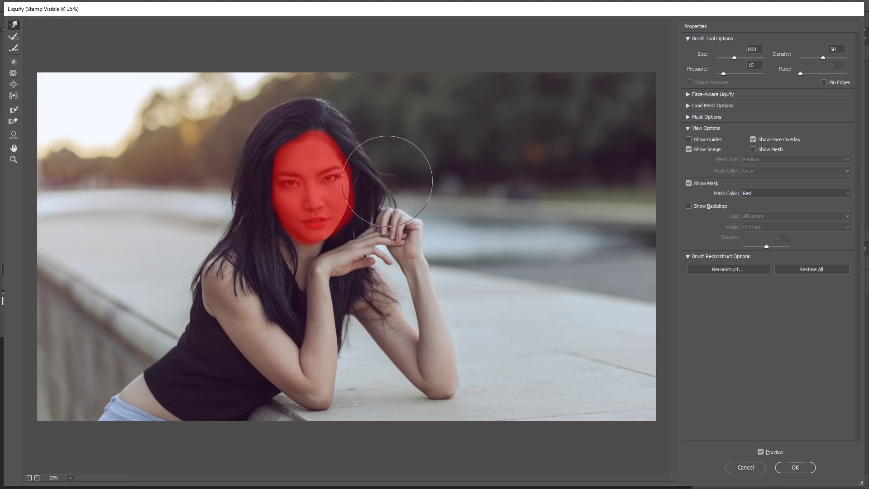
key(bracketleft)
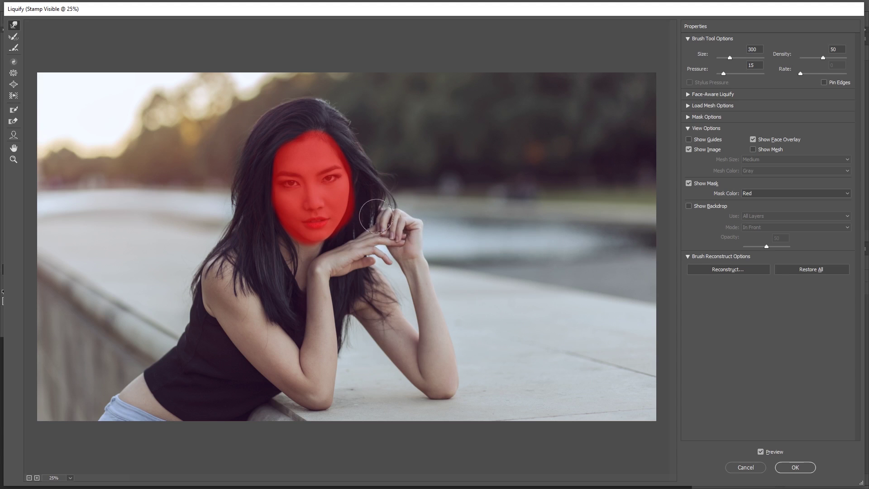
click(16, 112)
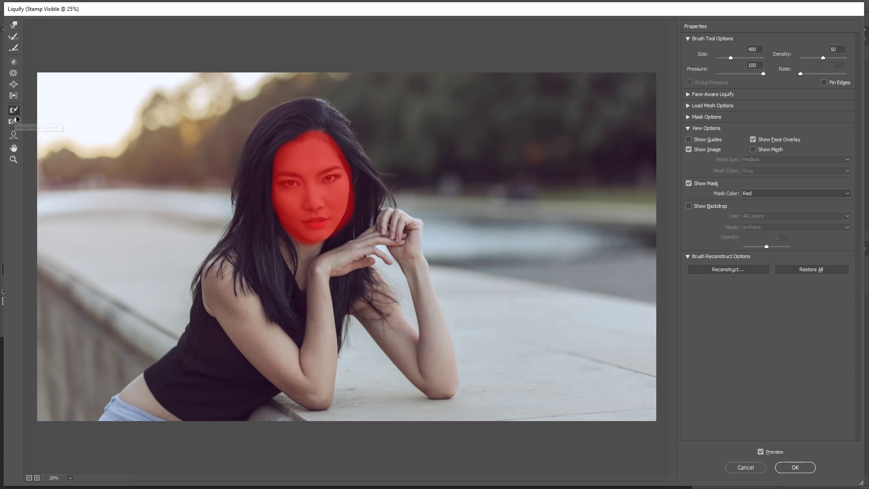
mouse_move(397, 228)
mouse_down()
mouse_move(387, 225)
mouse_move(410, 240)
mouse_move(432, 307)
mouse_up()
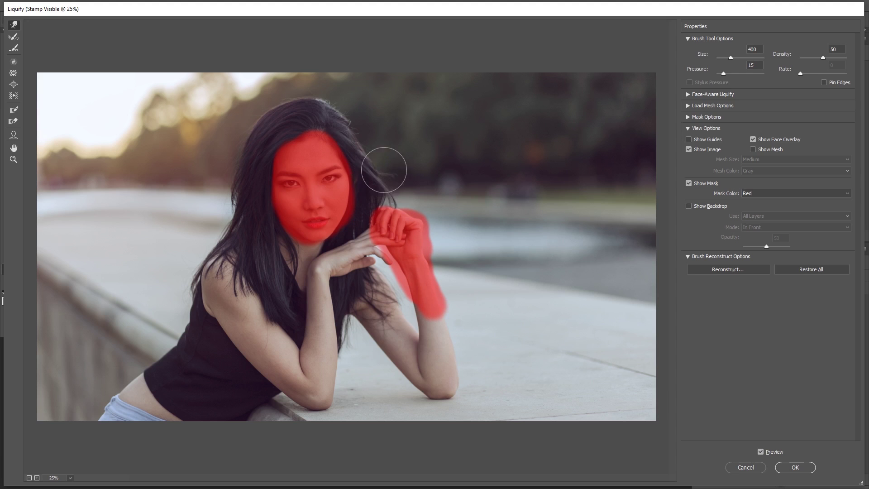
key(bracketright)
key(bracketright)
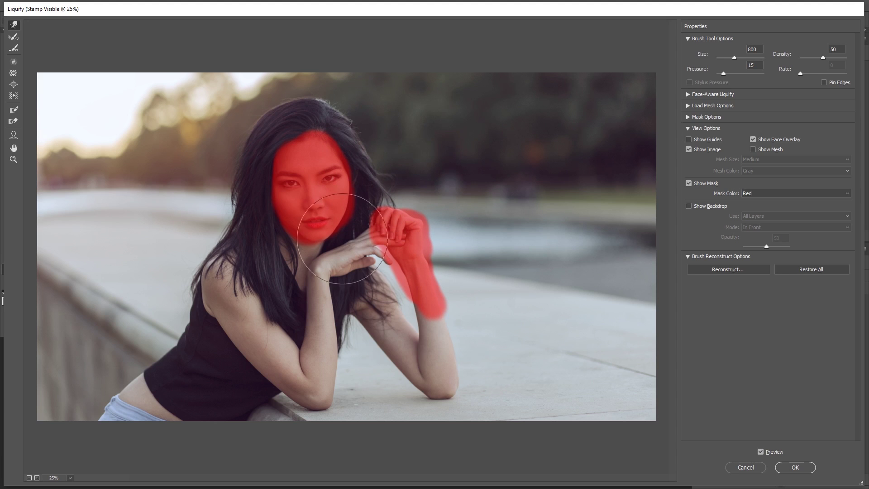
click(14, 122)
mouse_move(312, 149)
mouse_down()
mouse_move(281, 224)
mouse_move(437, 271)
mouse_move(398, 202)
mouse_up()
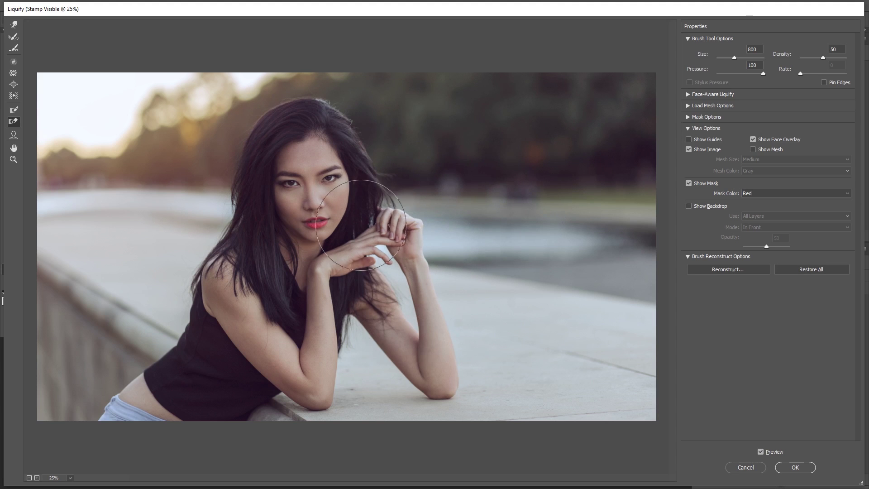
key(z)
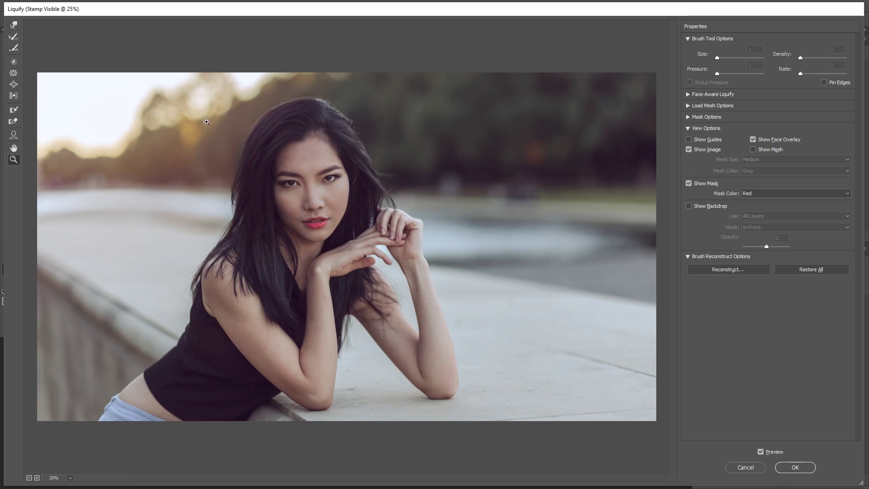
drag(504, 301, 503, 301)
key(w)
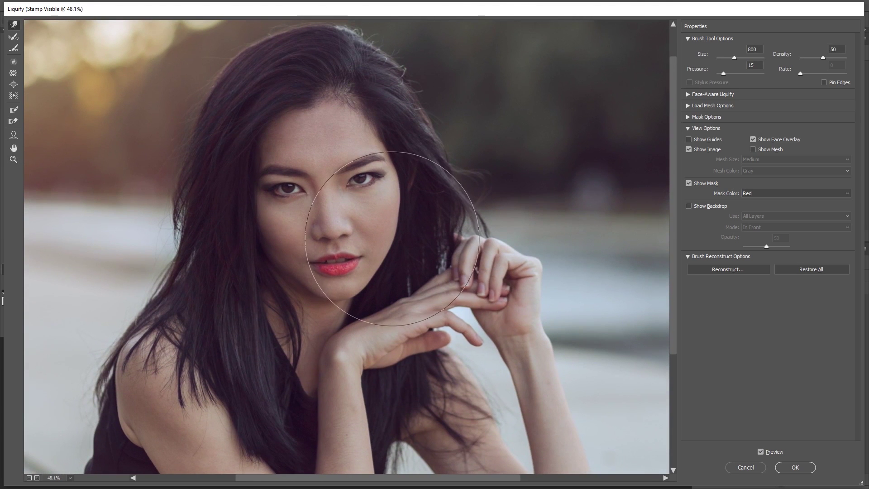
key(bracketleft)
key(bracketleft)
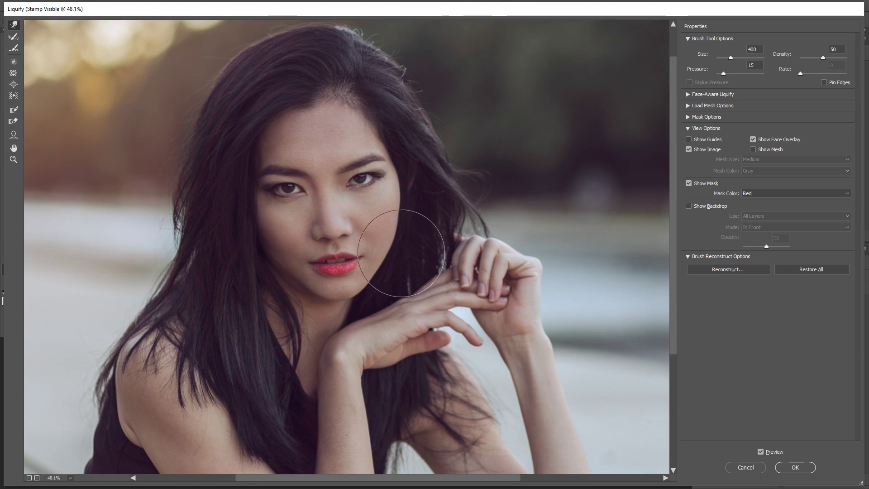
click(17, 113)
drag(310, 209, 335, 97)
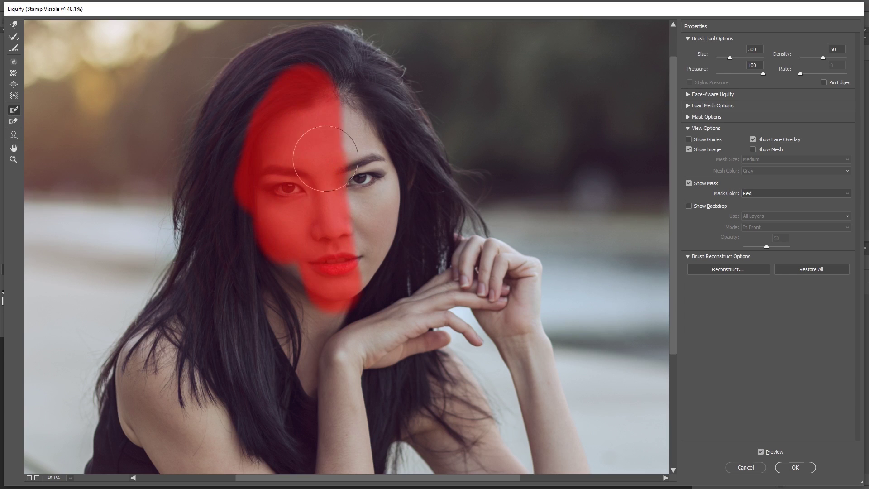
mouse_move(442, 124)
mouse_down()
mouse_move(491, 294)
mouse_move(421, 290)
mouse_move(326, 362)
mouse_move(536, 375)
mouse_up()
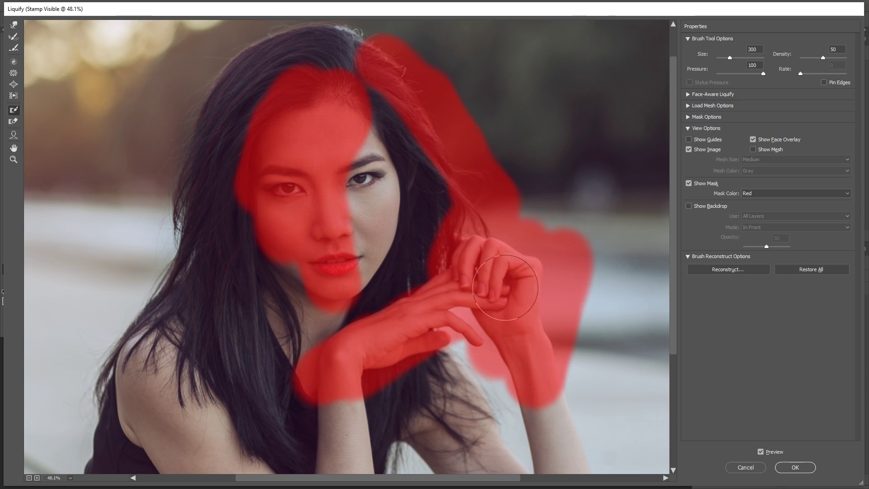
drag(357, 144, 368, 153)
key(w)
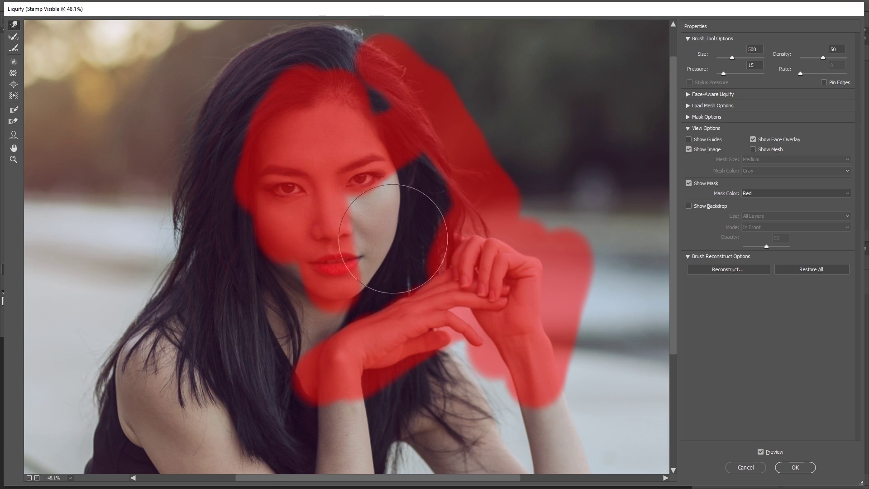
key(bracketleft)
key(bracketleft)
key(bracketleft)
click(13, 109)
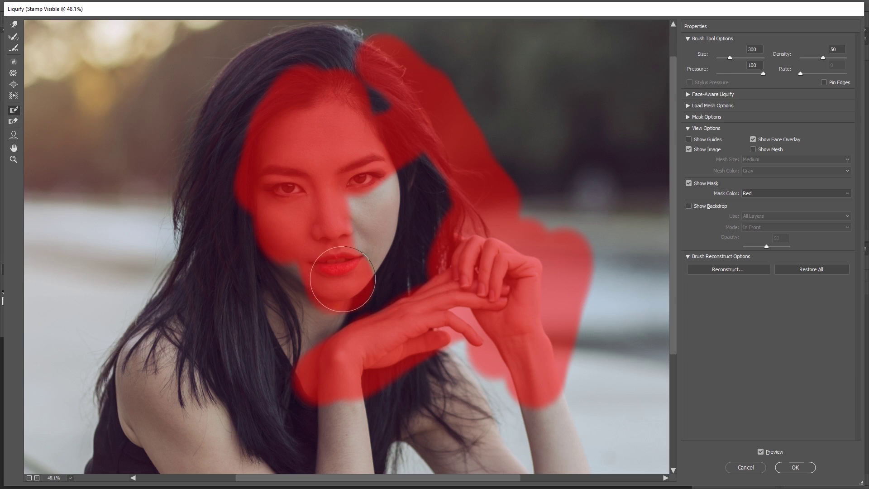
key(w)
key(bracketright)
key(bracketright)
key(bracketright)
key(bracketright)
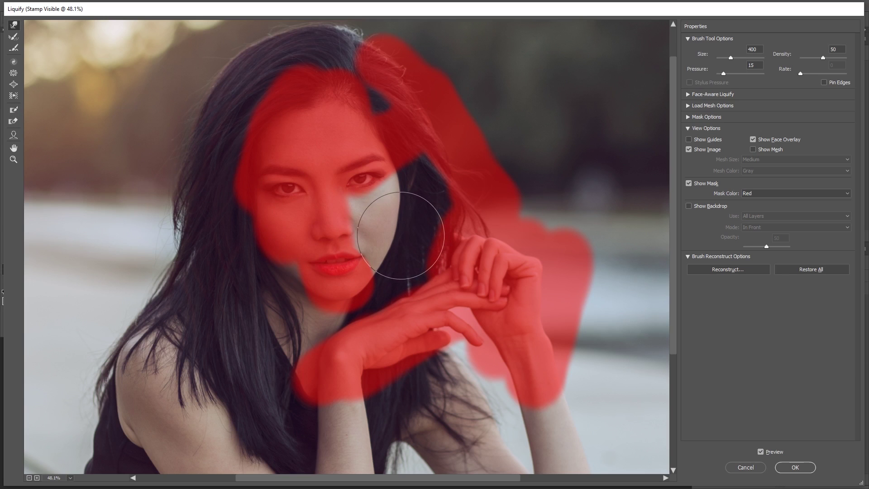
key(bracketleft)
key(bracketleft)
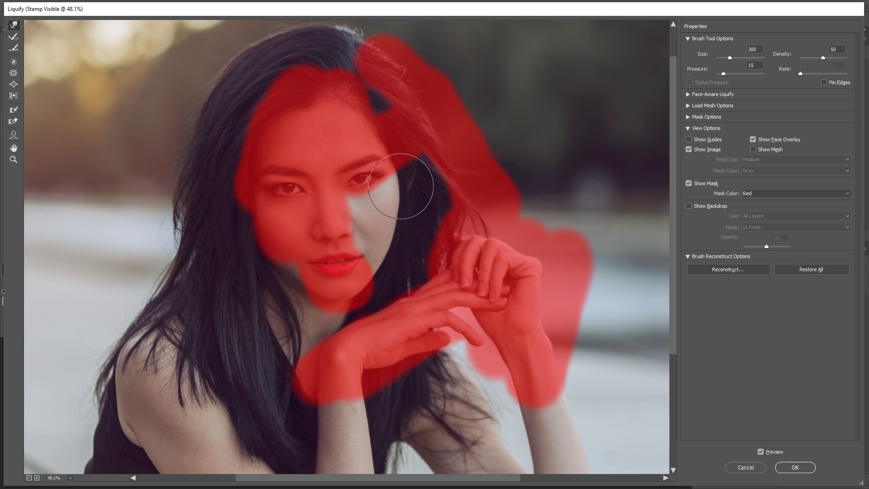
key(d)
mouse_move(313, 190)
mouse_down()
mouse_move(349, 71)
mouse_move(572, 281)
mouse_up()
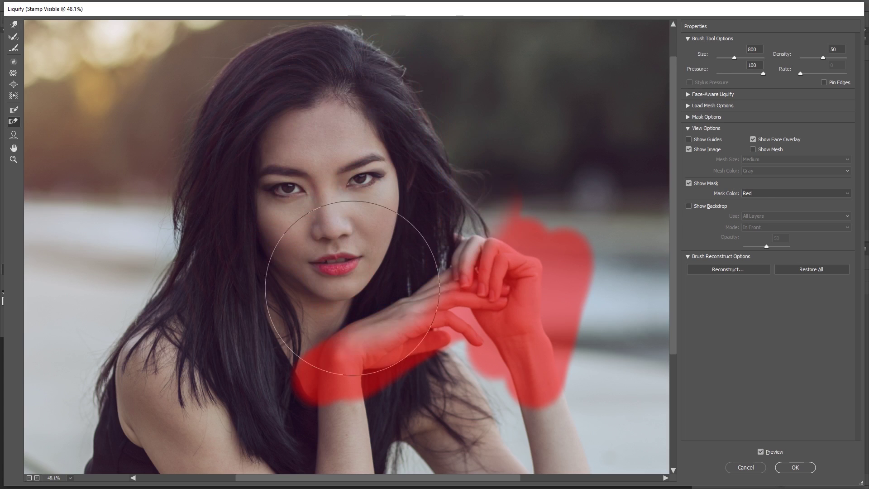
key(z)
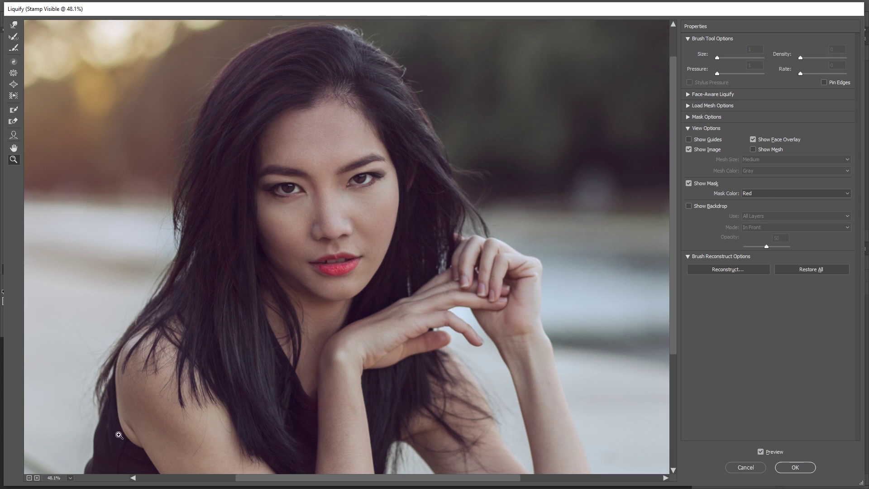
click(29, 478)
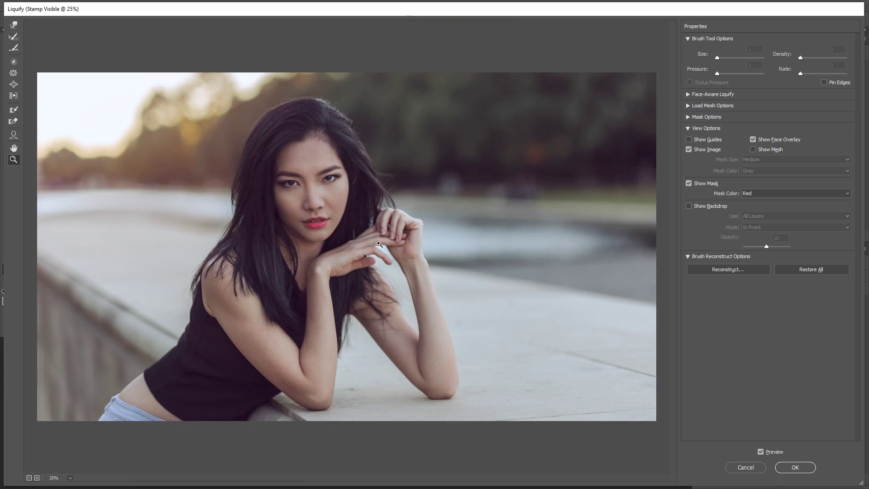
Apply the Liquify edits to Layer 1 and toggle its visibility to compare with the original.
click(795, 467)
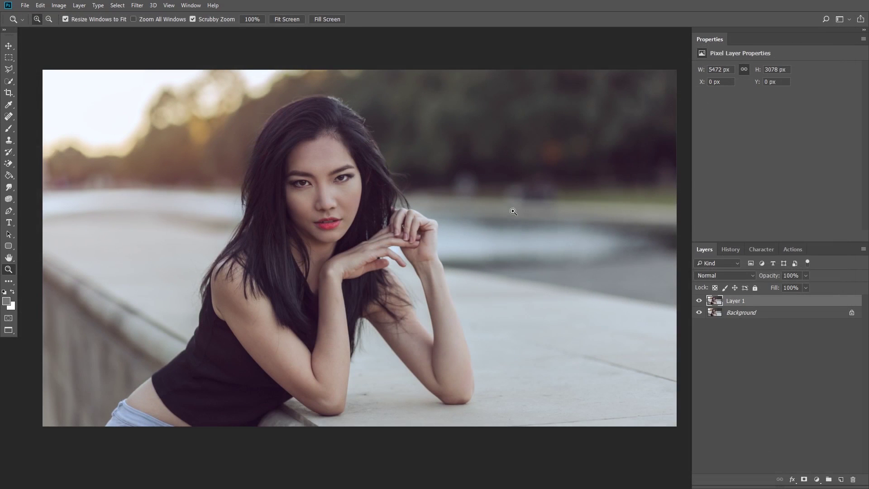
click(699, 300)
click(698, 300)
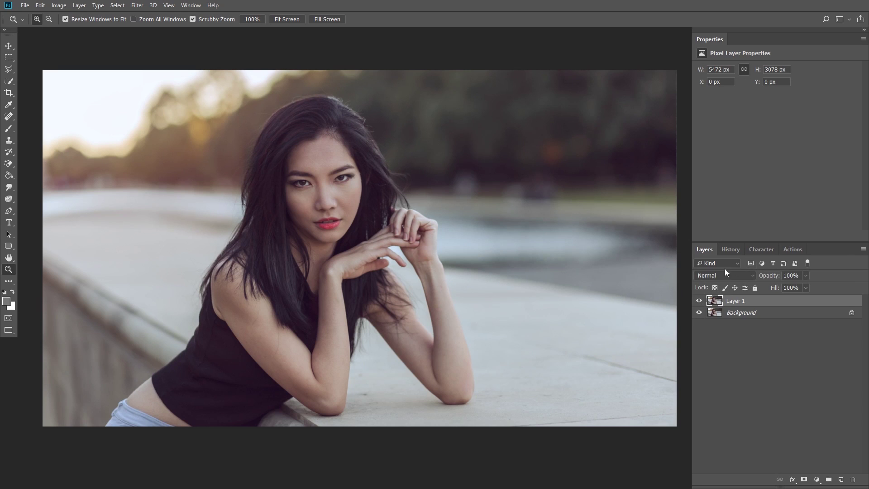